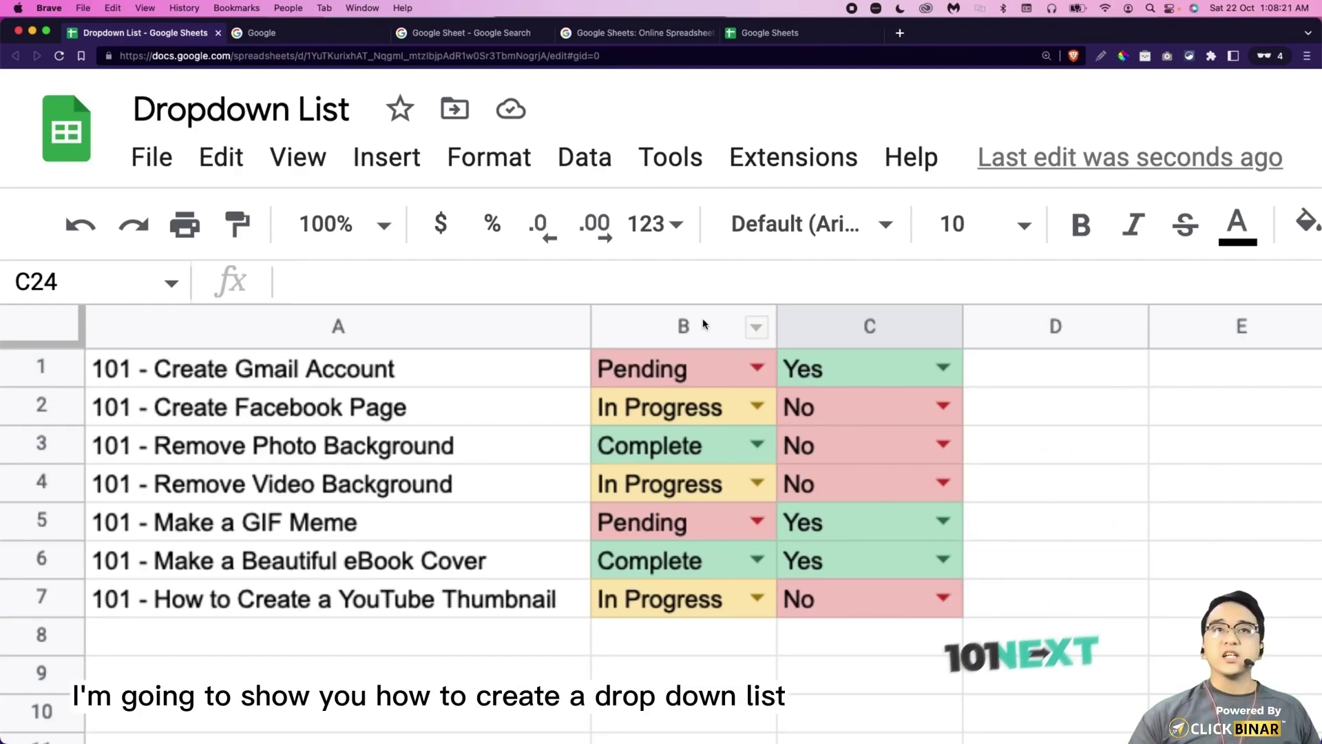
Change the first task's status in B1 to In Progress, then to Complete.
{"action": "left_click", "coordinate": [756, 369]}
{"action": "left_click", "coordinate": [656, 455]}
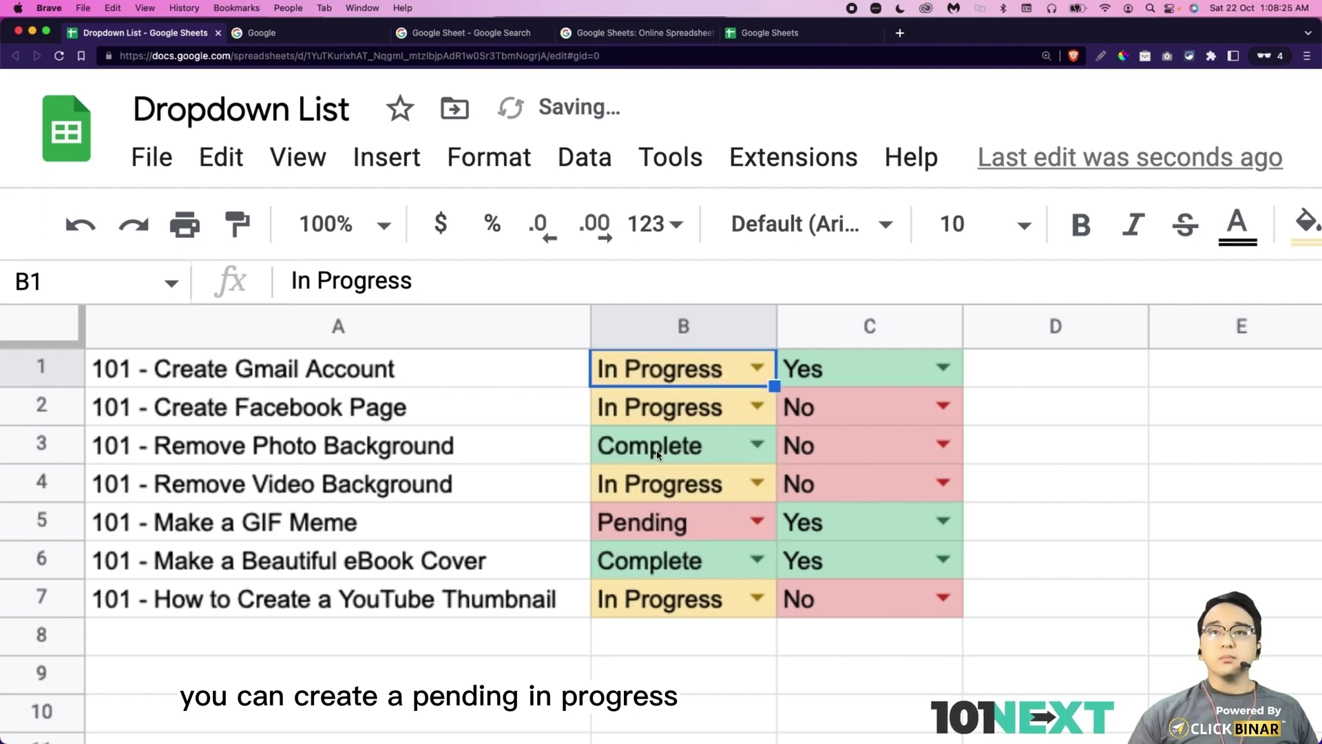
{"action": "left_click", "coordinate": [756, 371]}
{"action": "left_click", "coordinate": [671, 517]}
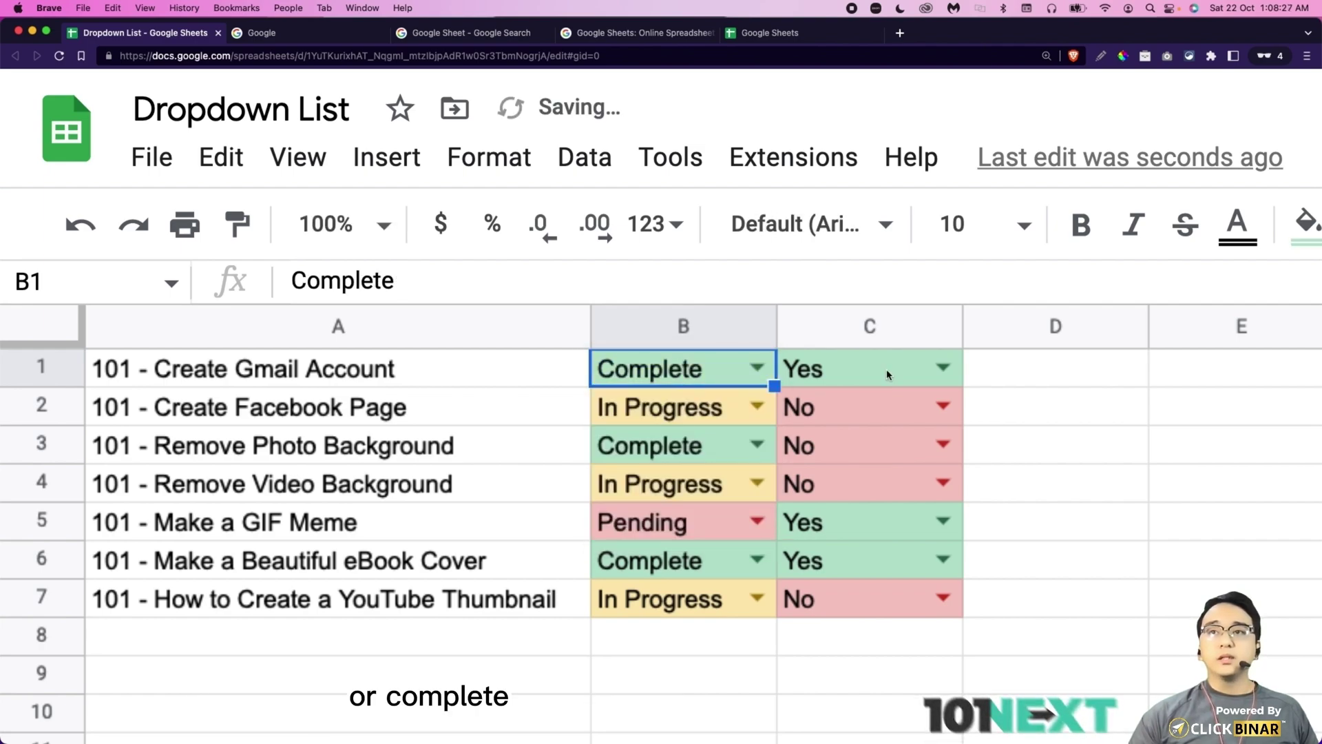
Keep C1's Yes/No dropdown at Yes and reopen its choices.
{"action": "left_click", "coordinate": [944, 370]}
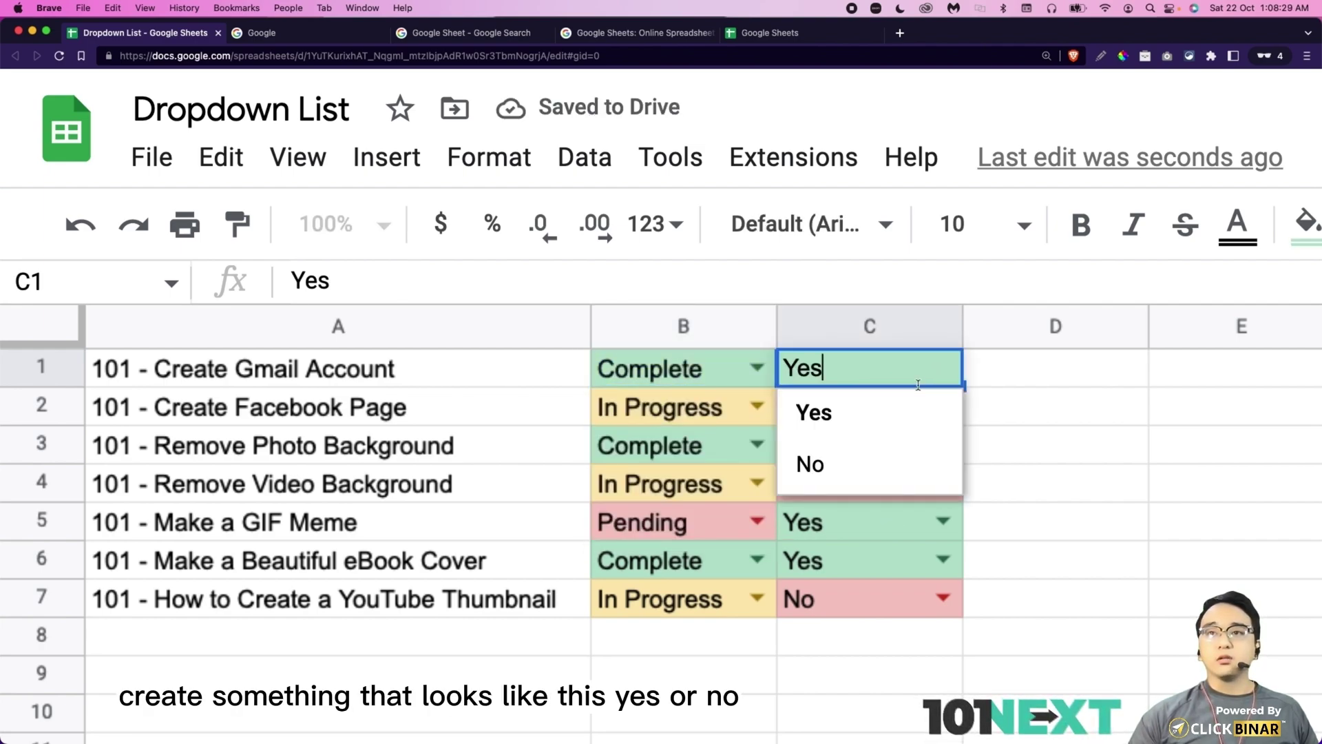
{"action": "left_click", "coordinate": [862, 416]}
{"action": "left_click", "coordinate": [943, 369]}
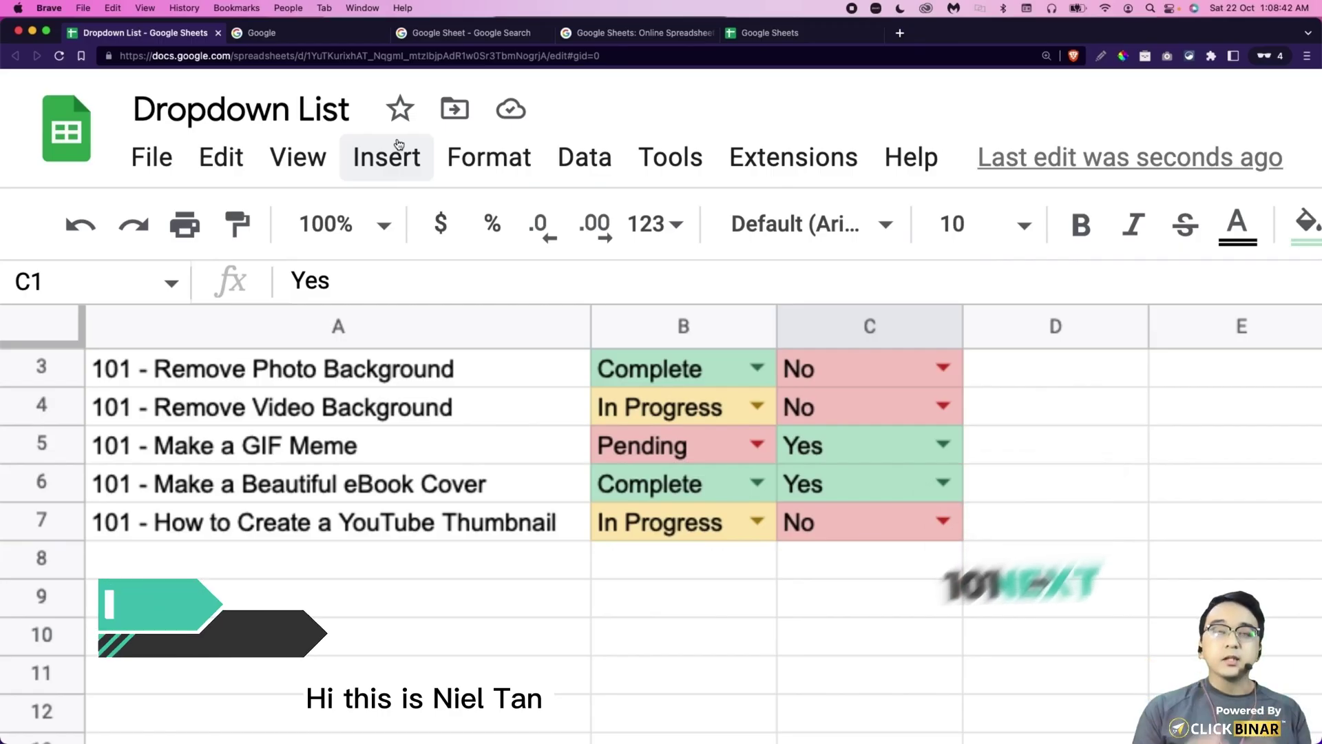
Go from the Google search page to the Google Sheets overview and sign in.
{"action": "left_click", "coordinate": [301, 37]}
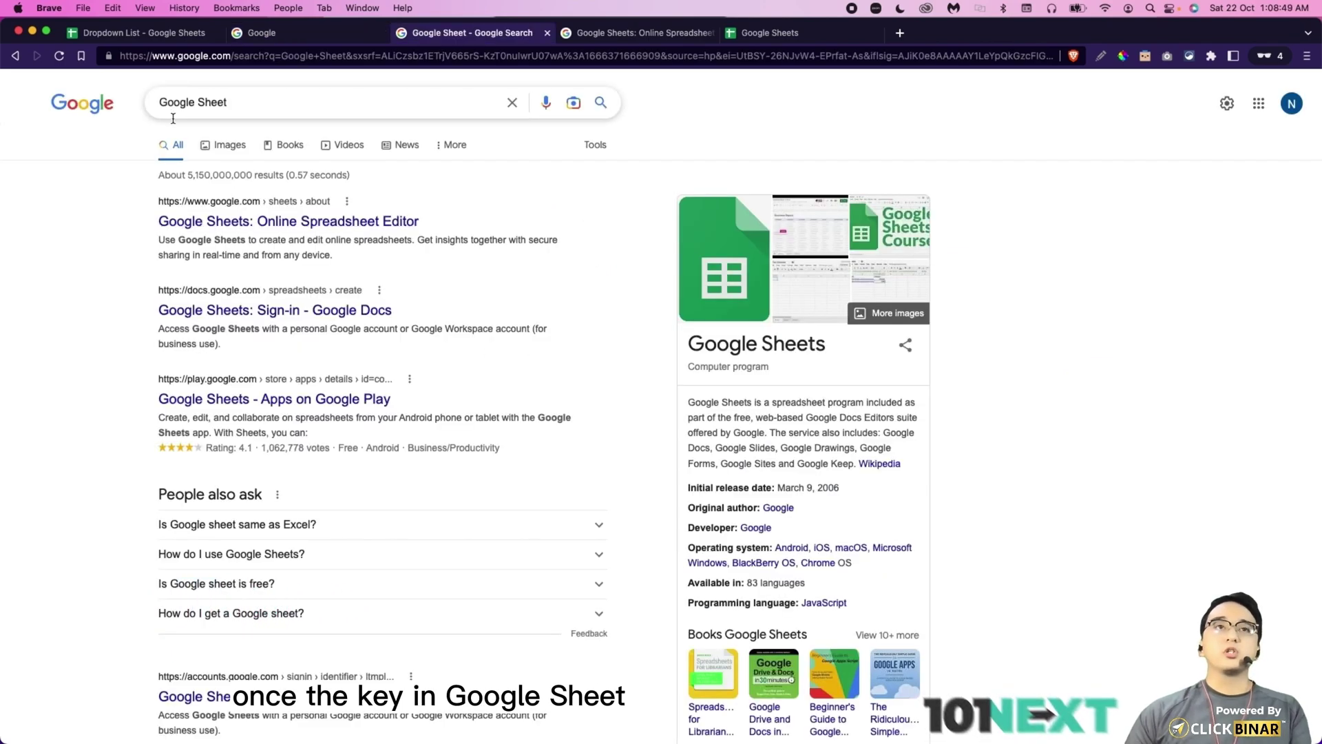
{"action": "scroll", "coordinate": [170, 188], "scroll_direction": "up", "scroll_amount": 5}
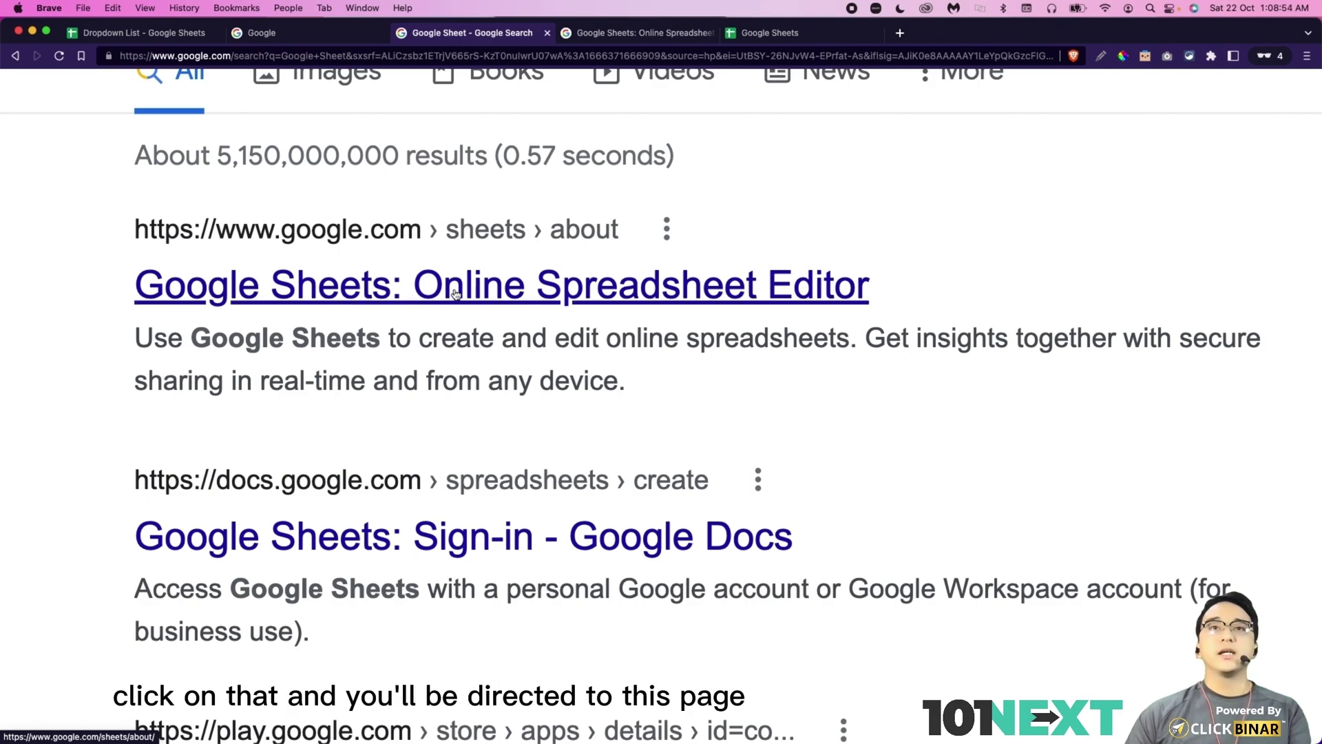
{"action": "key", "text": "ctrl+Tab"}
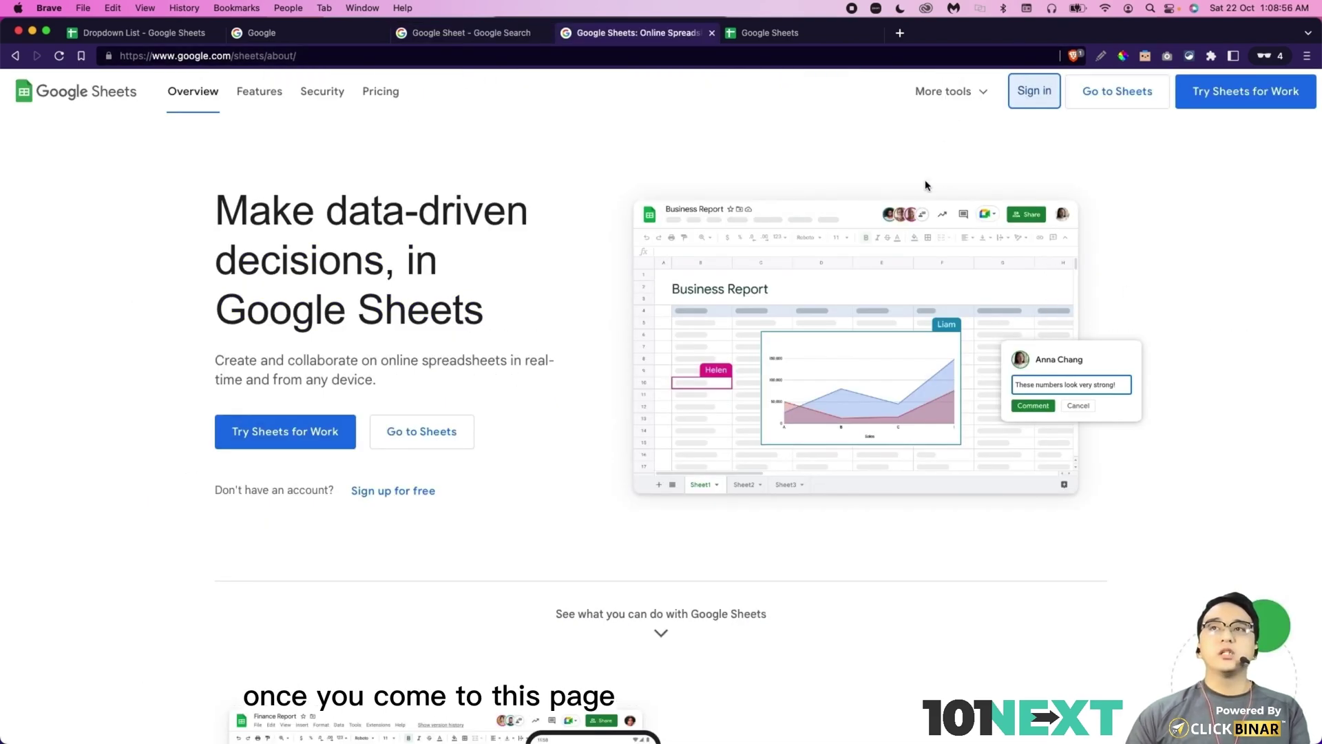
{"action": "left_click", "coordinate": [1034, 91]}
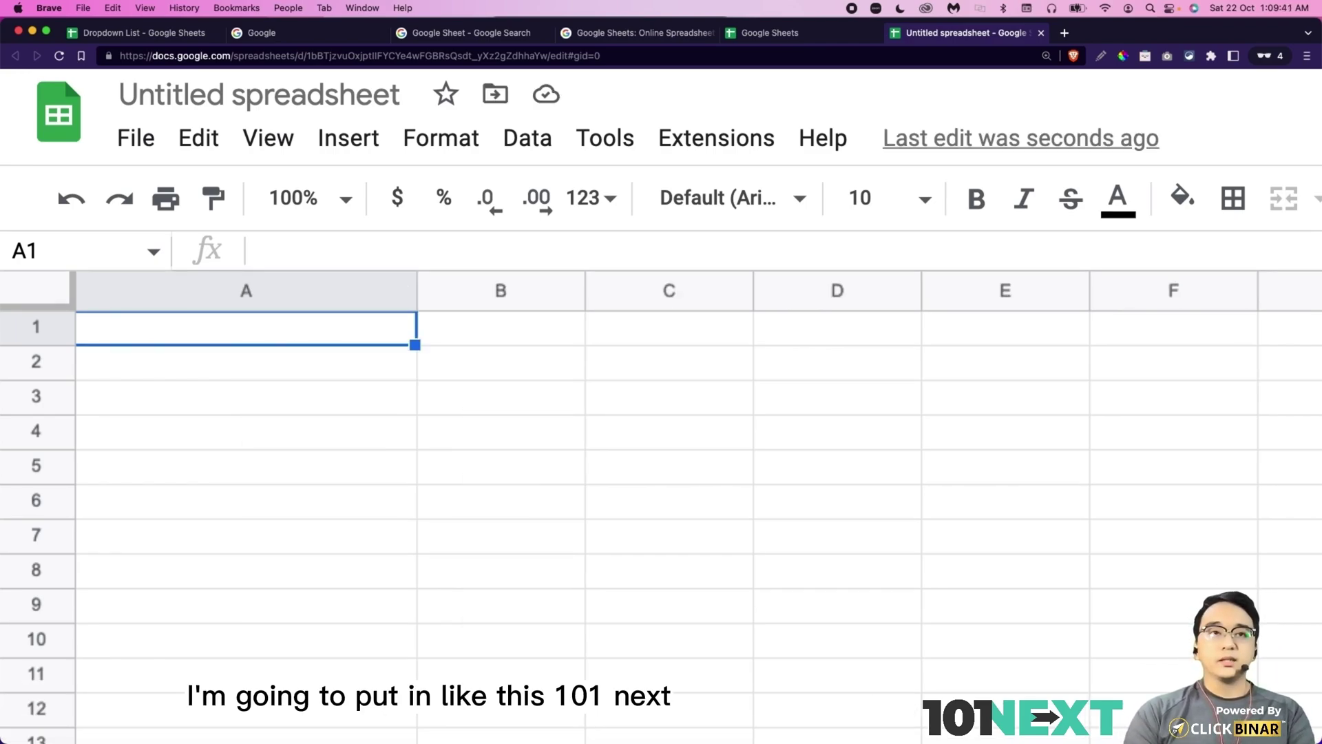
{"action": "type", "text": "101 - Create a Facebook Page"}
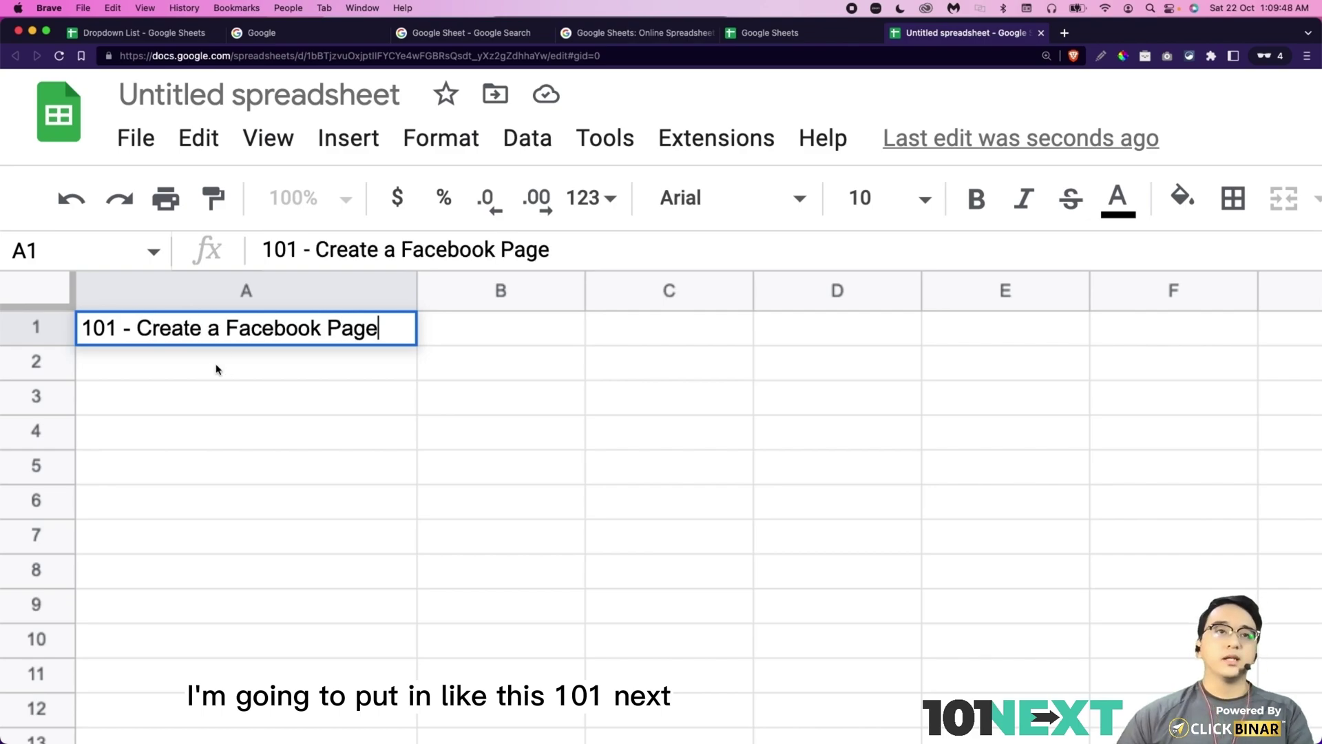
Enter the seven '101 -' task titles in A1:A7 and autofit column A.
{"action": "key", "text": "Return"}
{"action": "type", "text": "101 - Create Facebook Page 101 - Remove Photo Background 101 - Remove Video Background 101 - Make a GIF Meme 101 - Make a Beautiful eBook Cover 101 - How to Create a YouTube Thumbnail"}
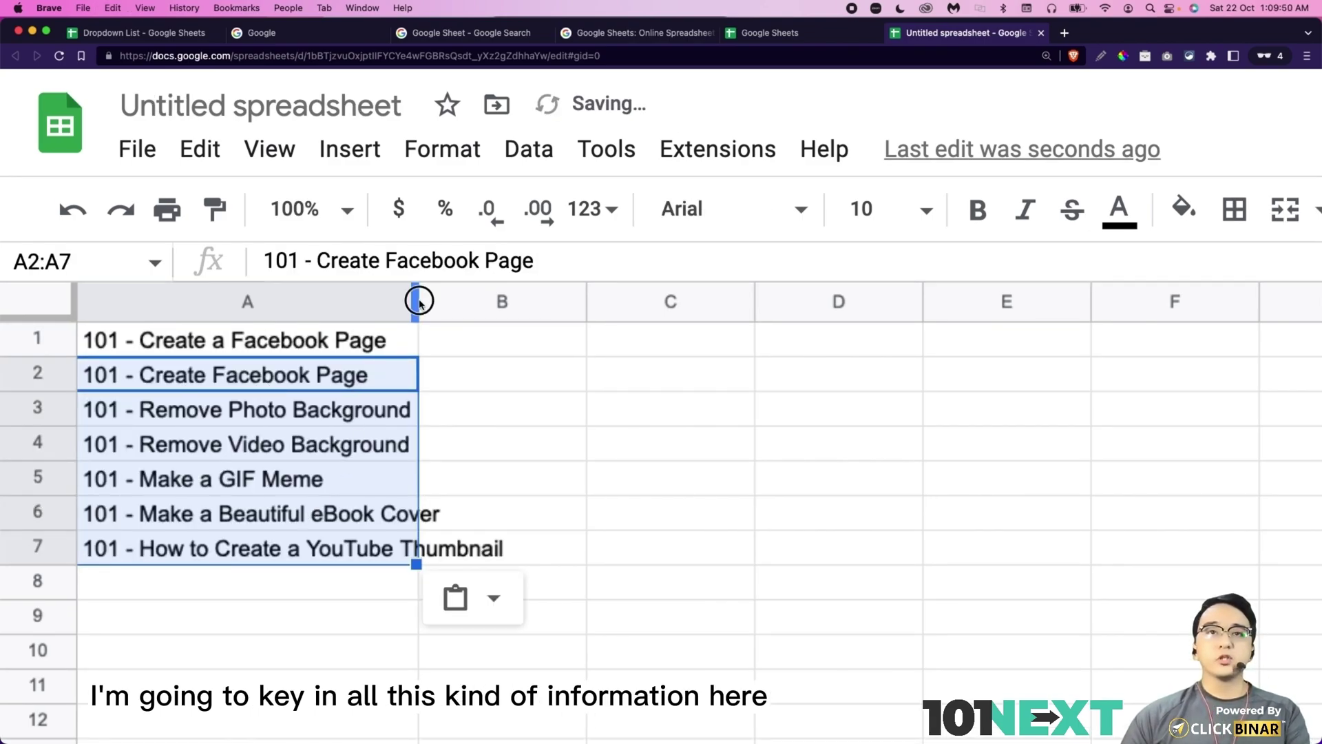
{"action": "double_click", "coordinate": [418, 299]}
{"action": "left_click", "coordinate": [408, 341]}
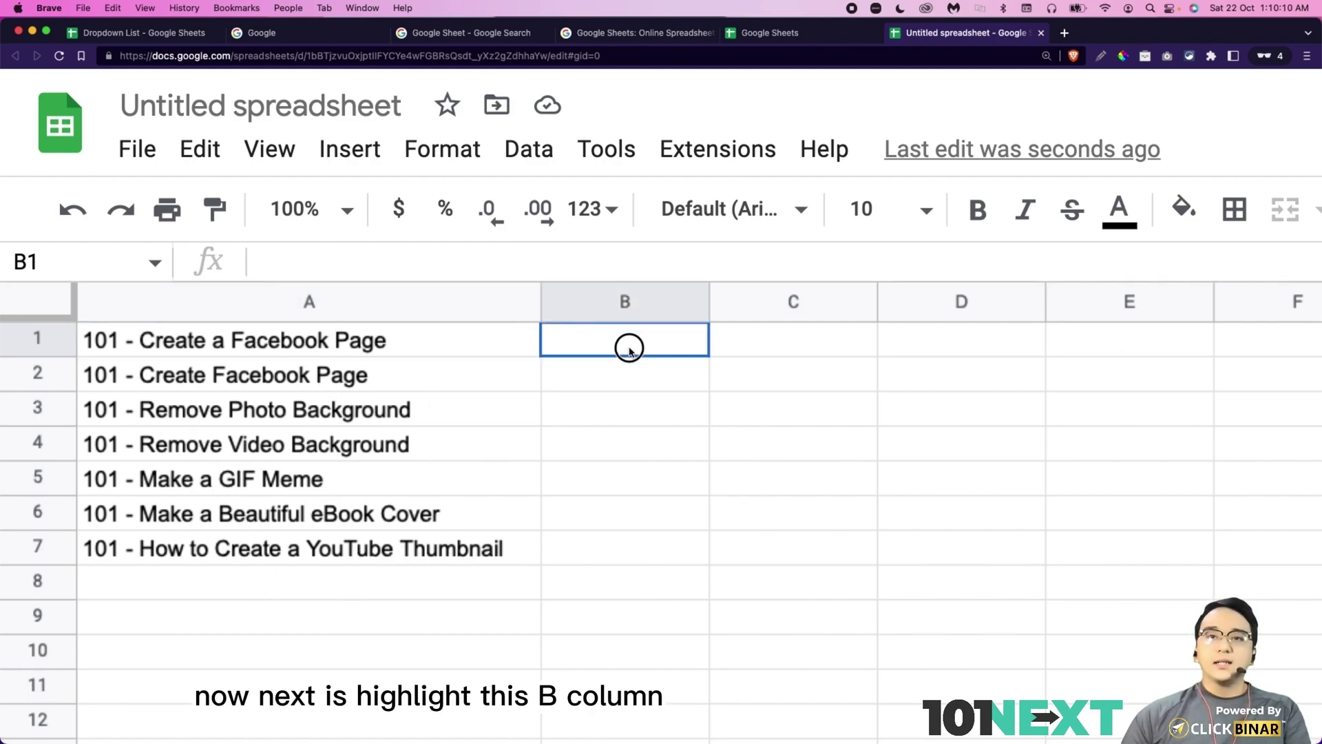
Add a dropdown to B1:B7 offering Complete, In Progress and Pending.
{"action": "left_click_drag", "start_coordinate": [630, 340], "coordinate": [623, 523]}
{"action": "left_click", "coordinate": [518, 158]}
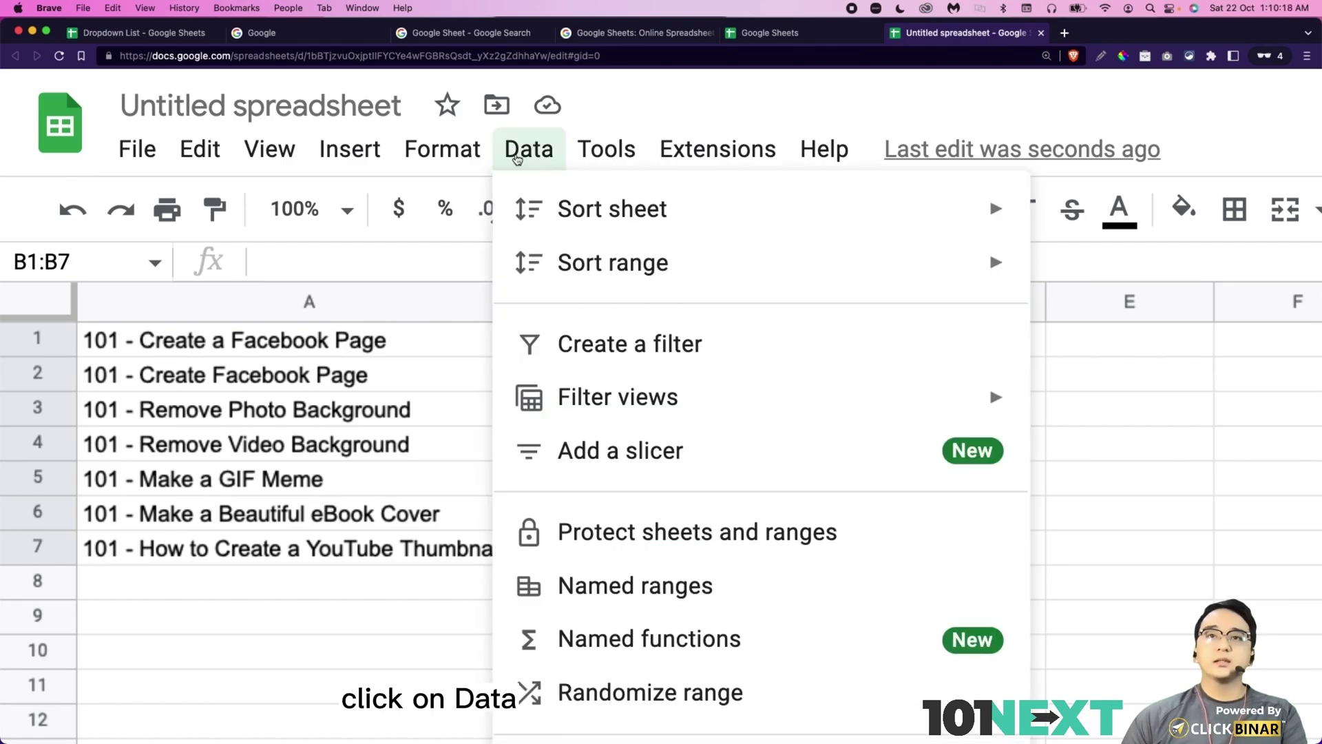
{"action": "left_click", "coordinate": [634, 513]}
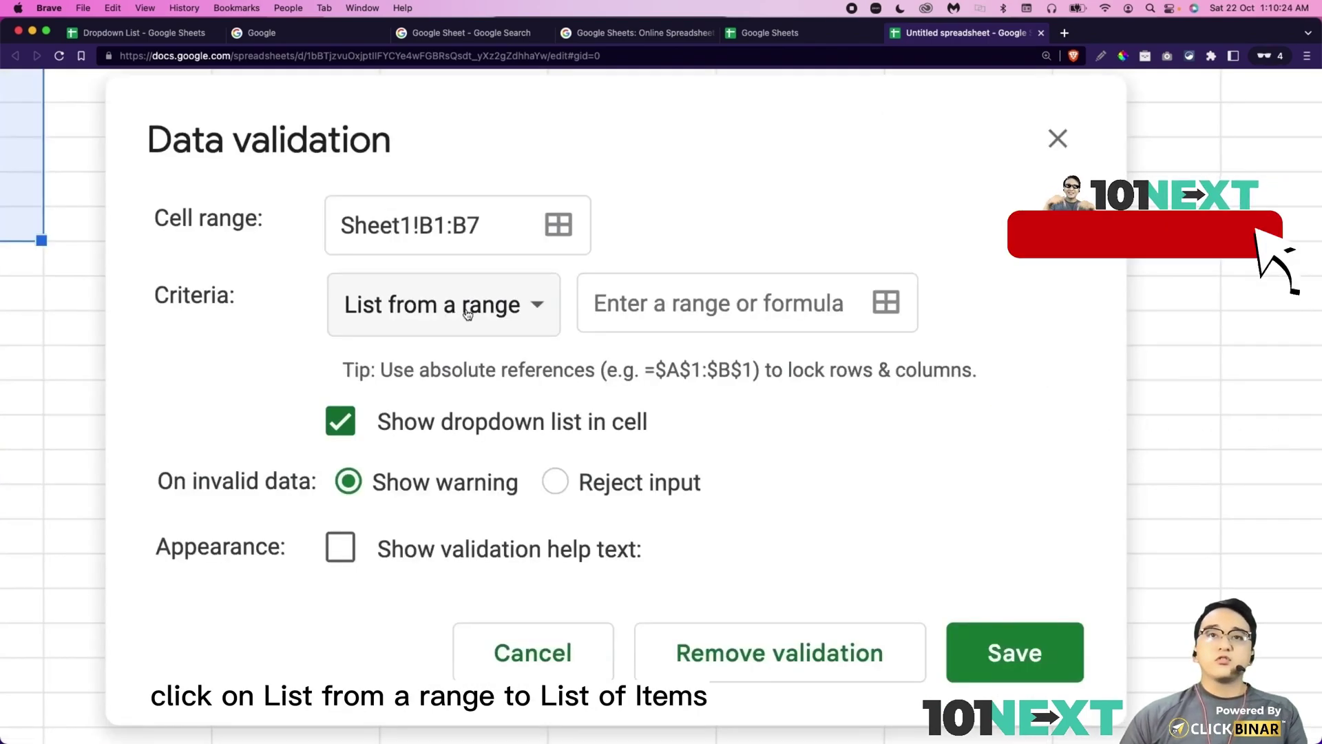
{"action": "left_click", "coordinate": [472, 307]}
{"action": "left_click", "coordinate": [472, 359]}
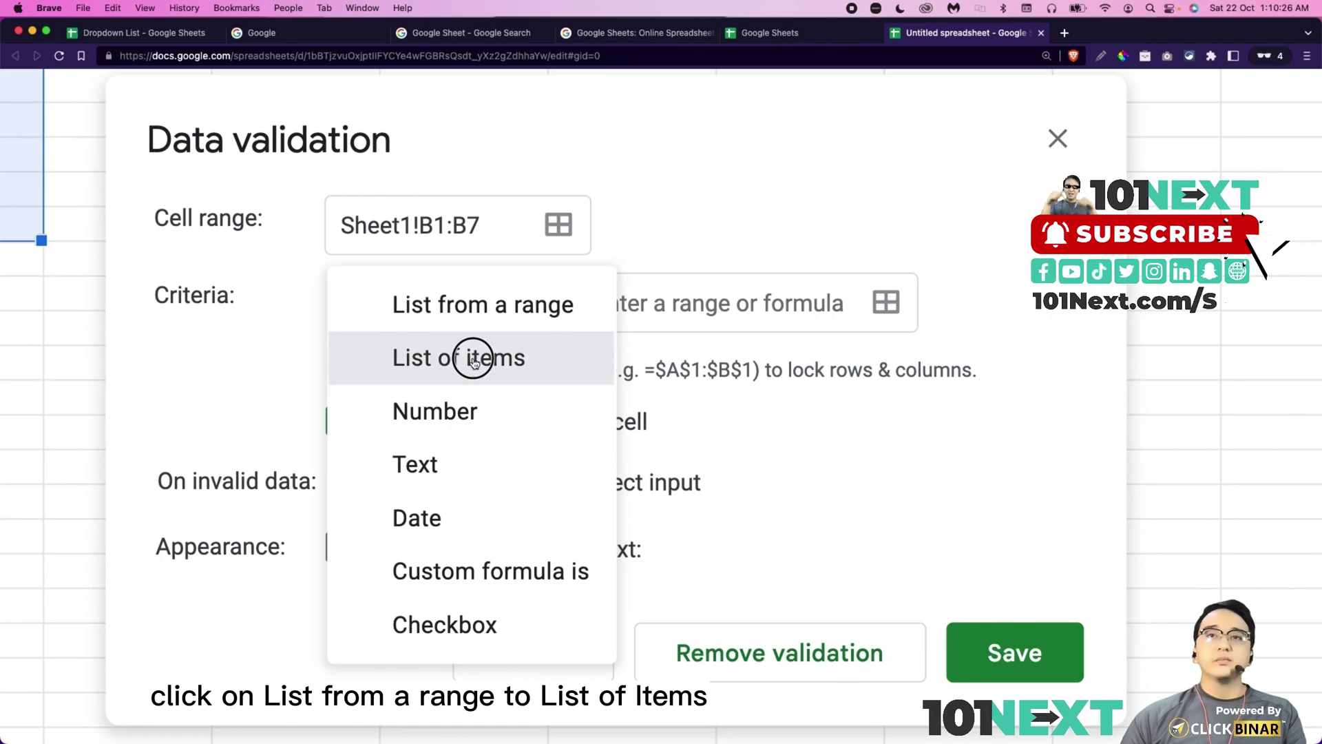
{"action": "type", "text": "Complete, In Pro"}
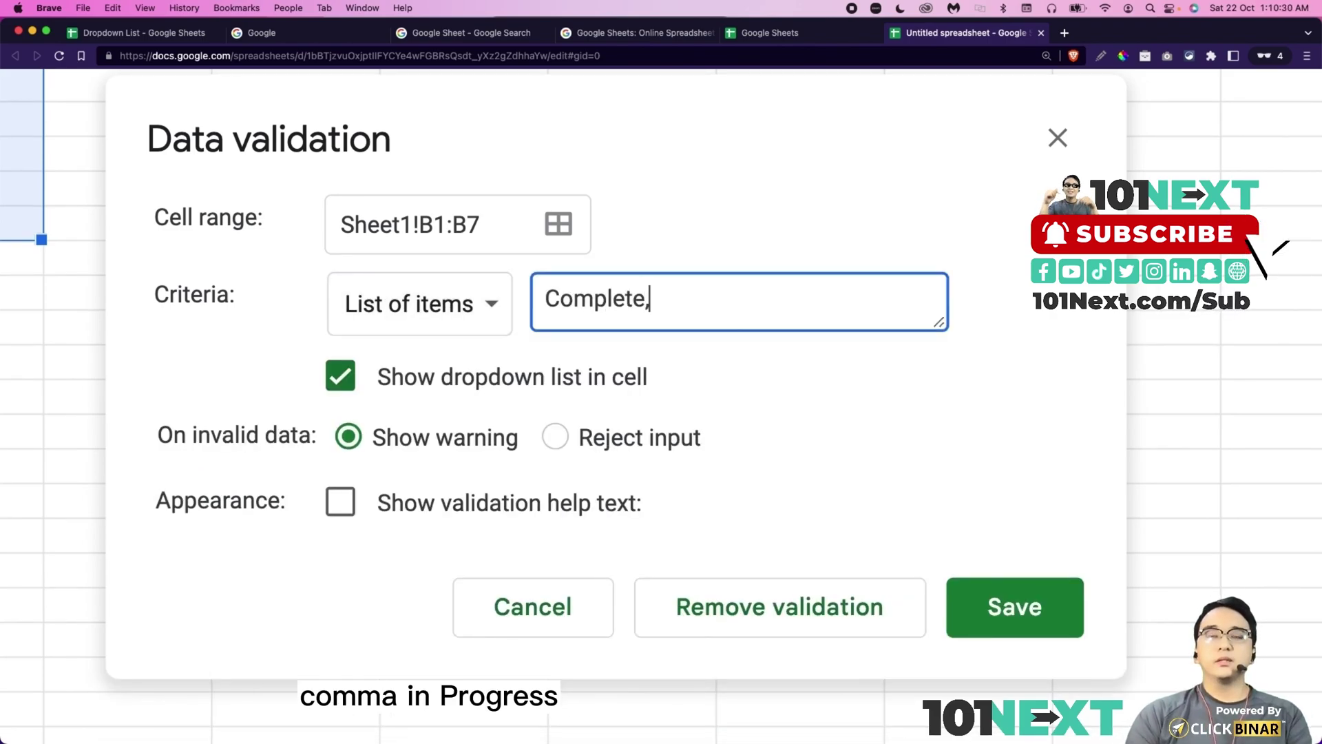
{"action": "type", "text": "gress, Pend"}
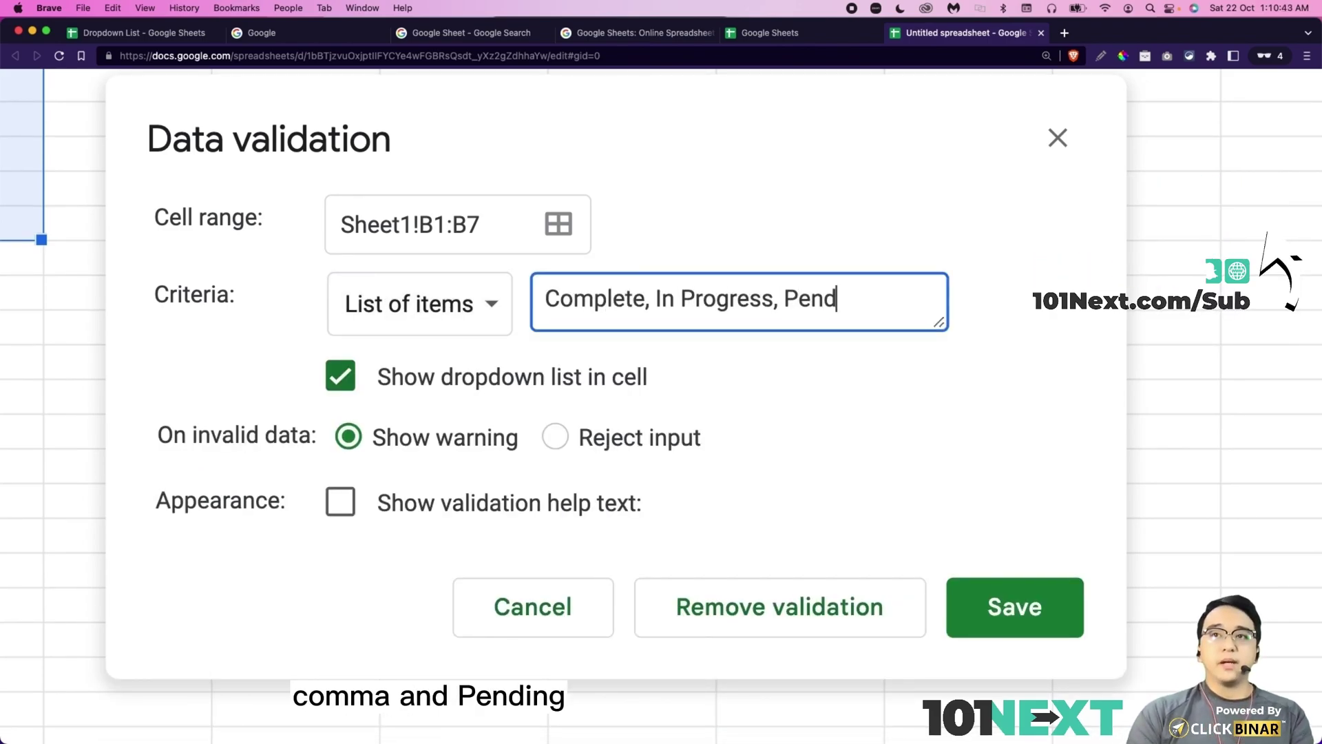
{"action": "type", "text": "ing"}
{"action": "left_click", "coordinate": [1014, 607]}
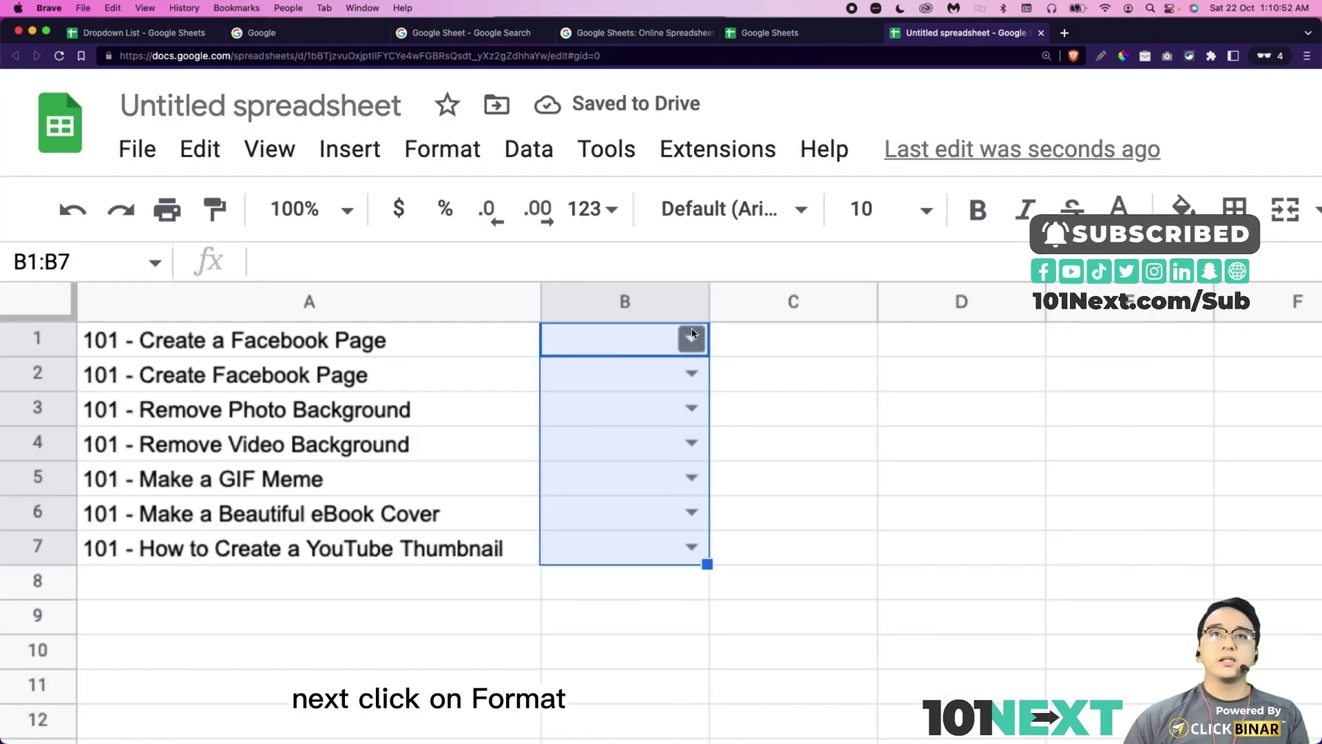
Add a green conditional format to B1:B7 for text exactly 'Complete'.
{"action": "left_click", "coordinate": [447, 150]}
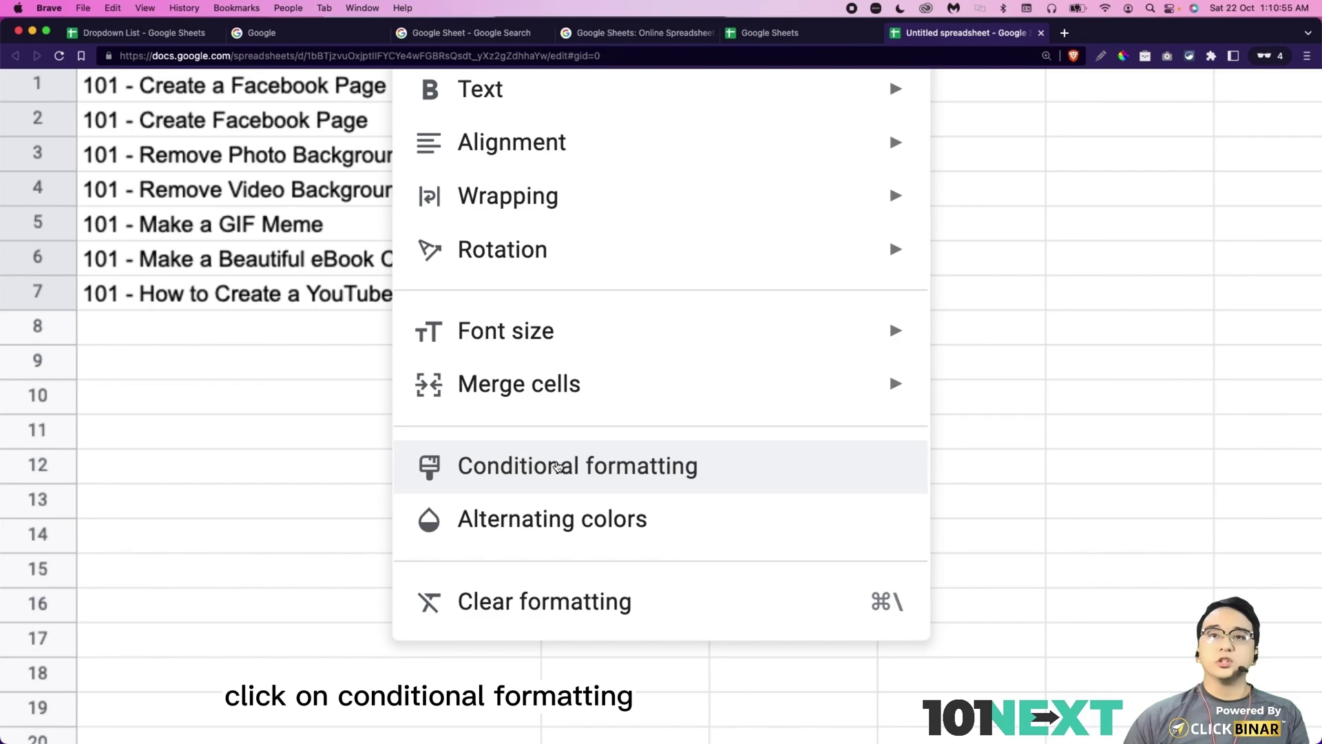
{"action": "left_click", "coordinate": [558, 467]}
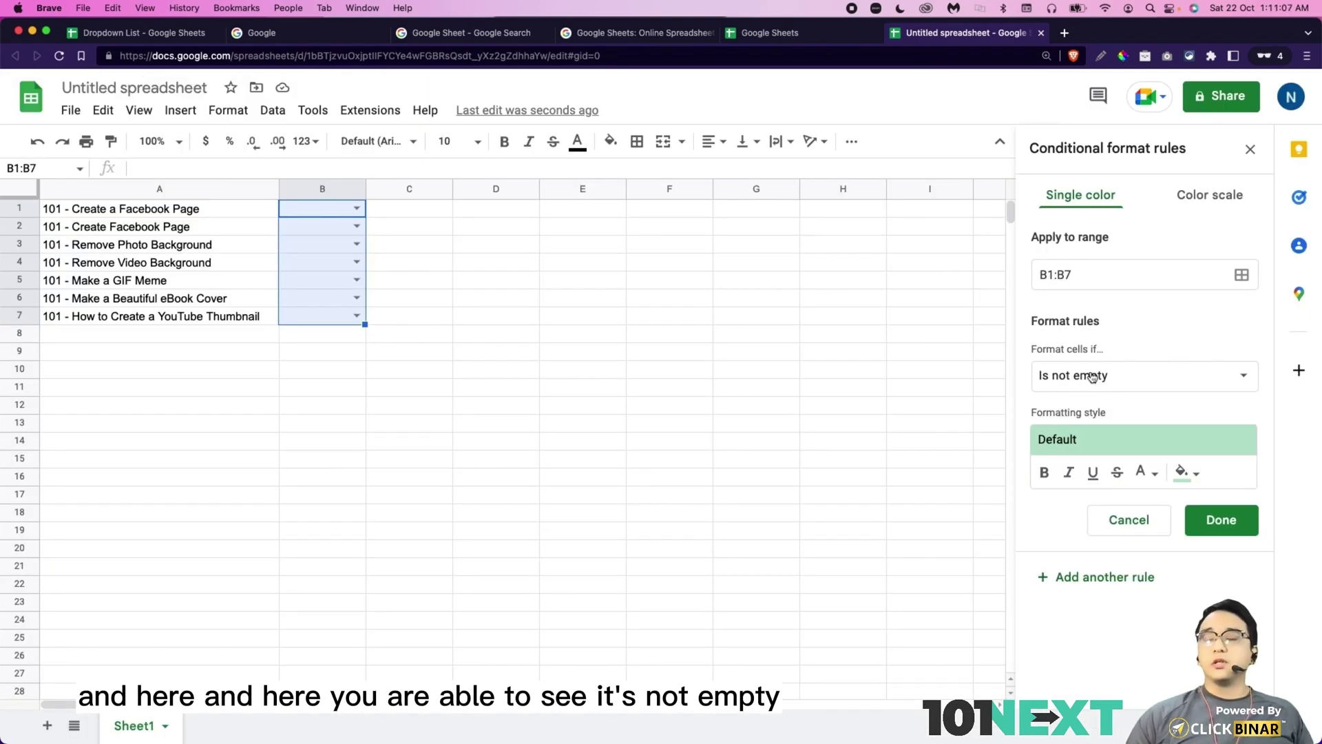
{"action": "left_click", "coordinate": [1089, 380]}
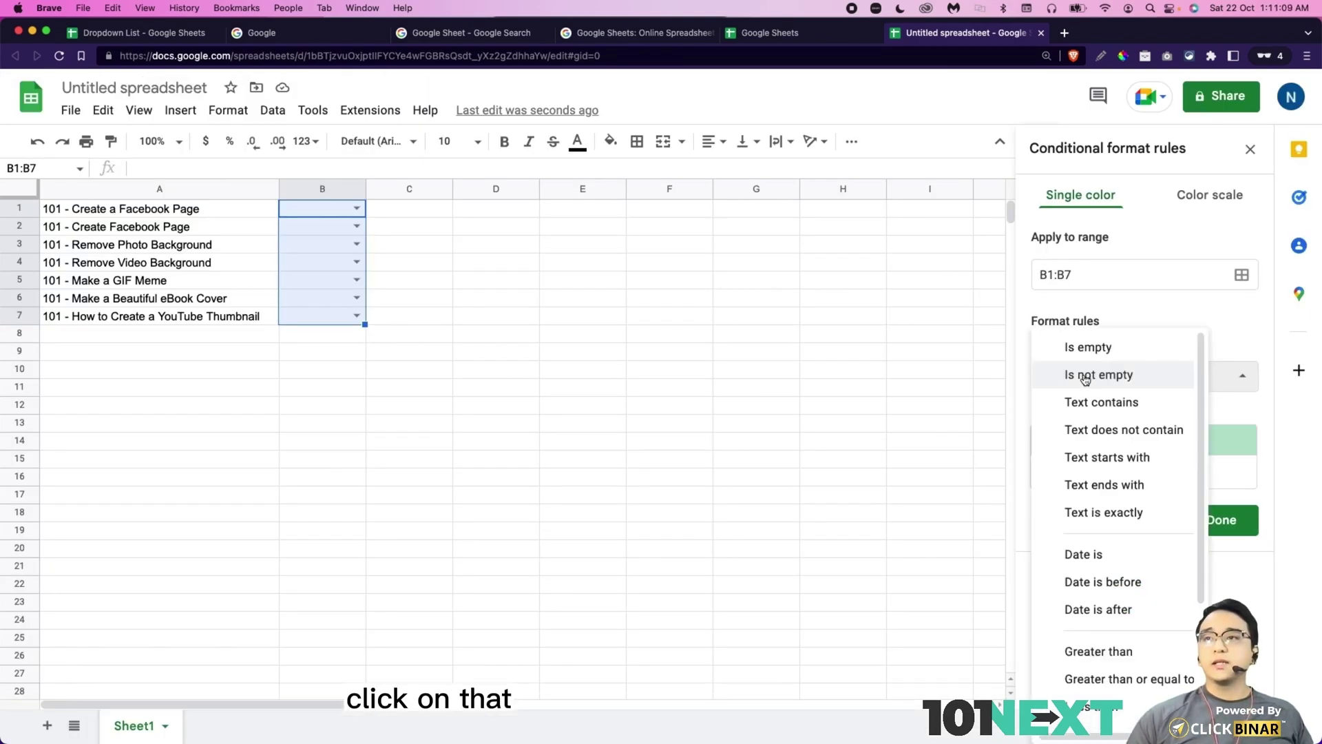
{"action": "left_click", "coordinate": [1125, 514]}
{"action": "type", "text": "Complete"}
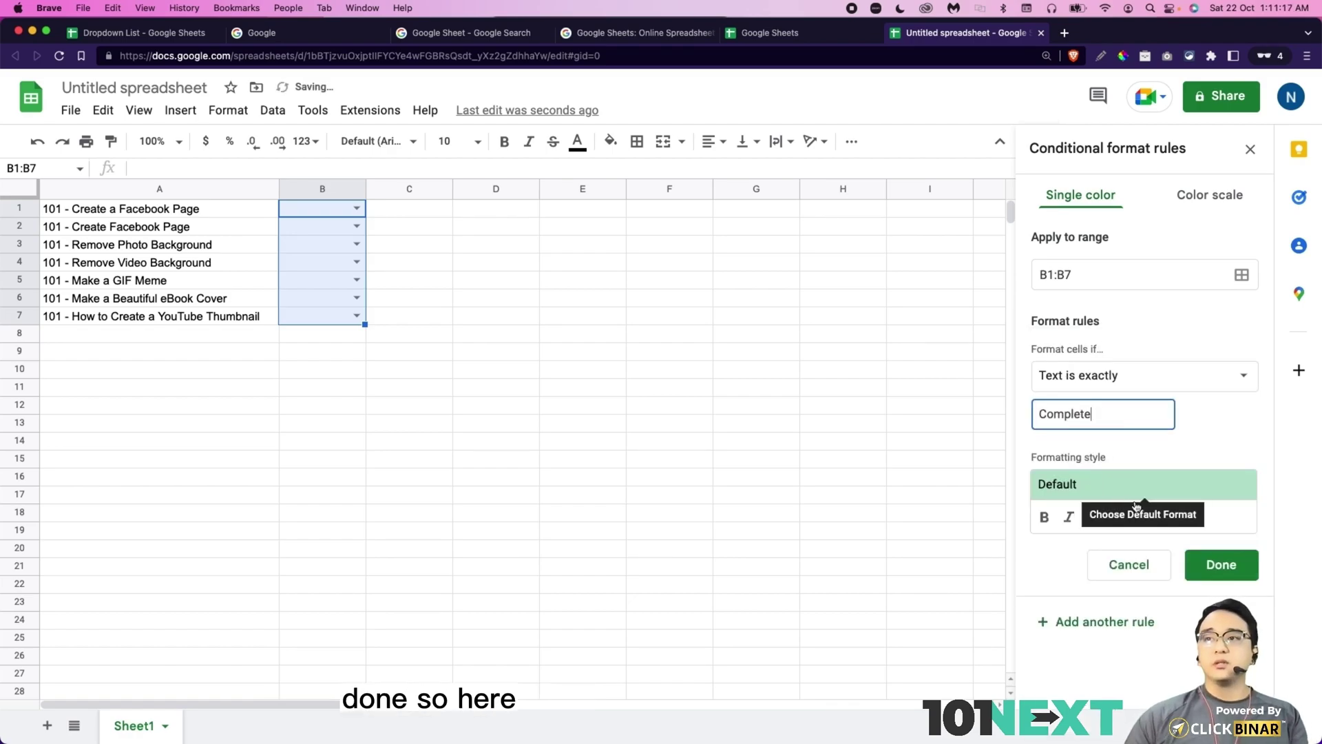
{"action": "left_click", "coordinate": [1221, 564]}
Set B1 to Complete, check its green fill, and reselect B1:B7.
{"action": "left_click", "coordinate": [356, 211]}
{"action": "left_click", "coordinate": [335, 232]}
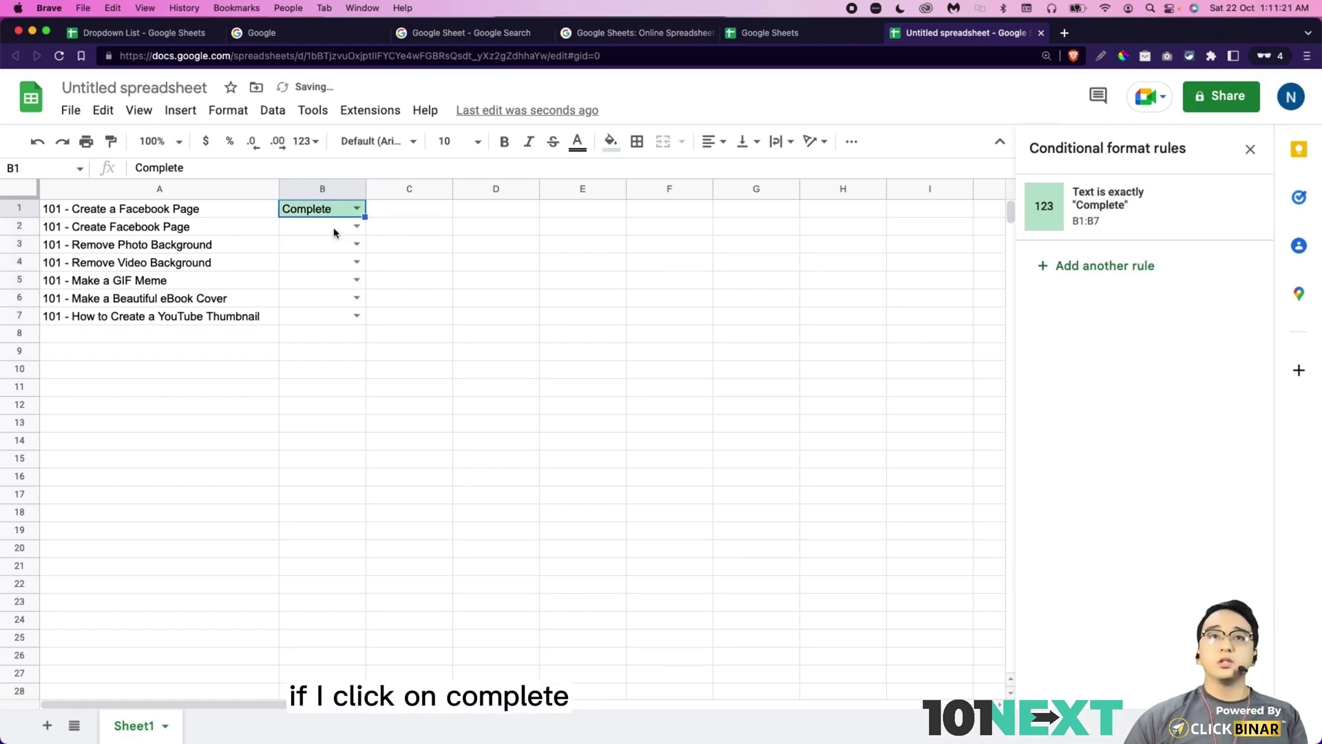
{"action": "left_click", "coordinate": [372, 208]}
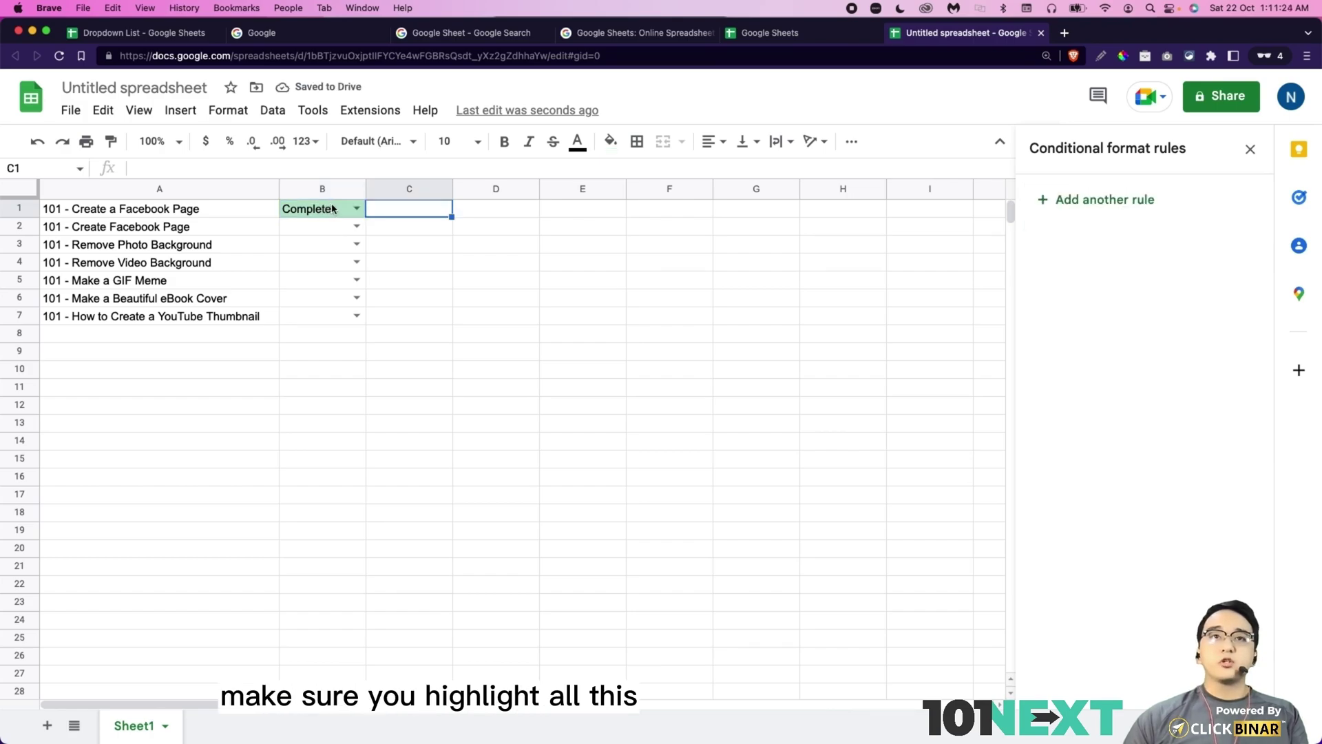
{"action": "left_click_drag", "start_coordinate": [316, 209], "coordinate": [331, 317]}
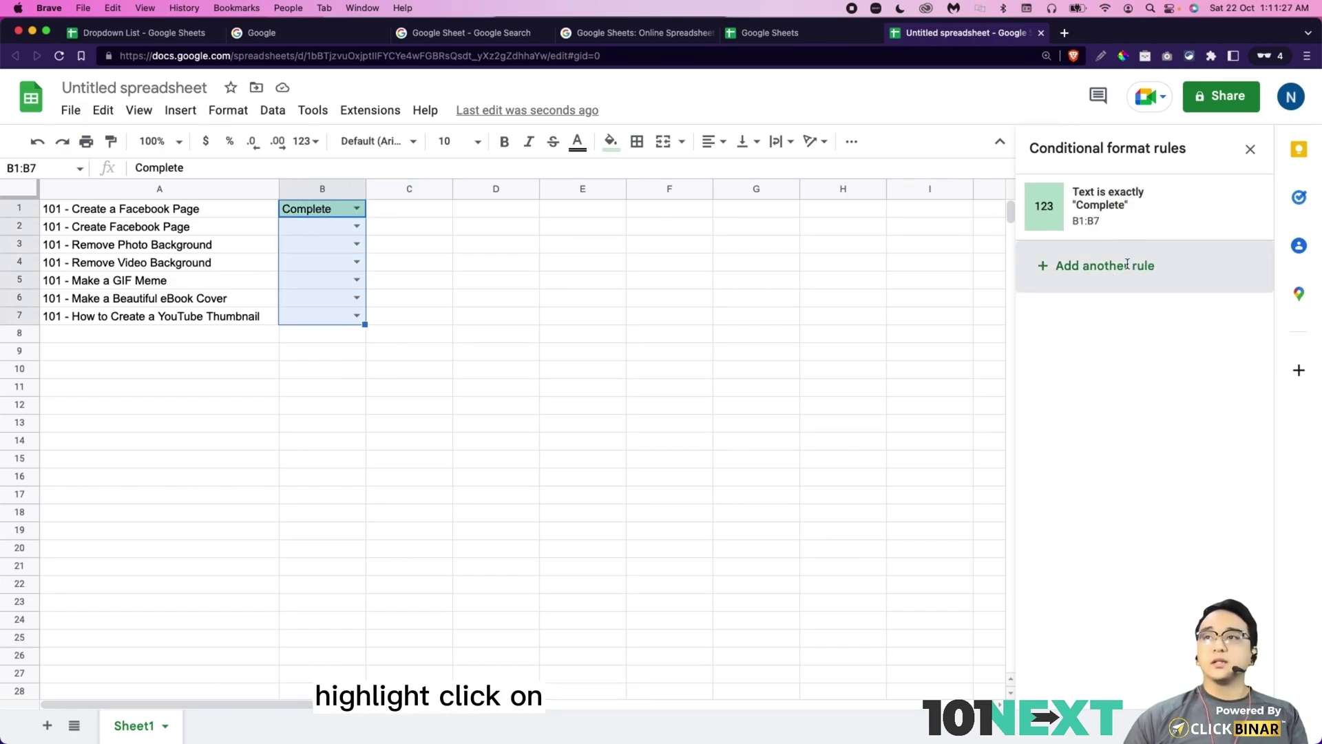
Add a yellow conditional format for text exactly 'In Progress' on B1:B7.
{"action": "left_click", "coordinate": [1104, 266]}
{"action": "left_click", "coordinate": [1098, 380]}
{"action": "left_click", "coordinate": [1110, 513]}
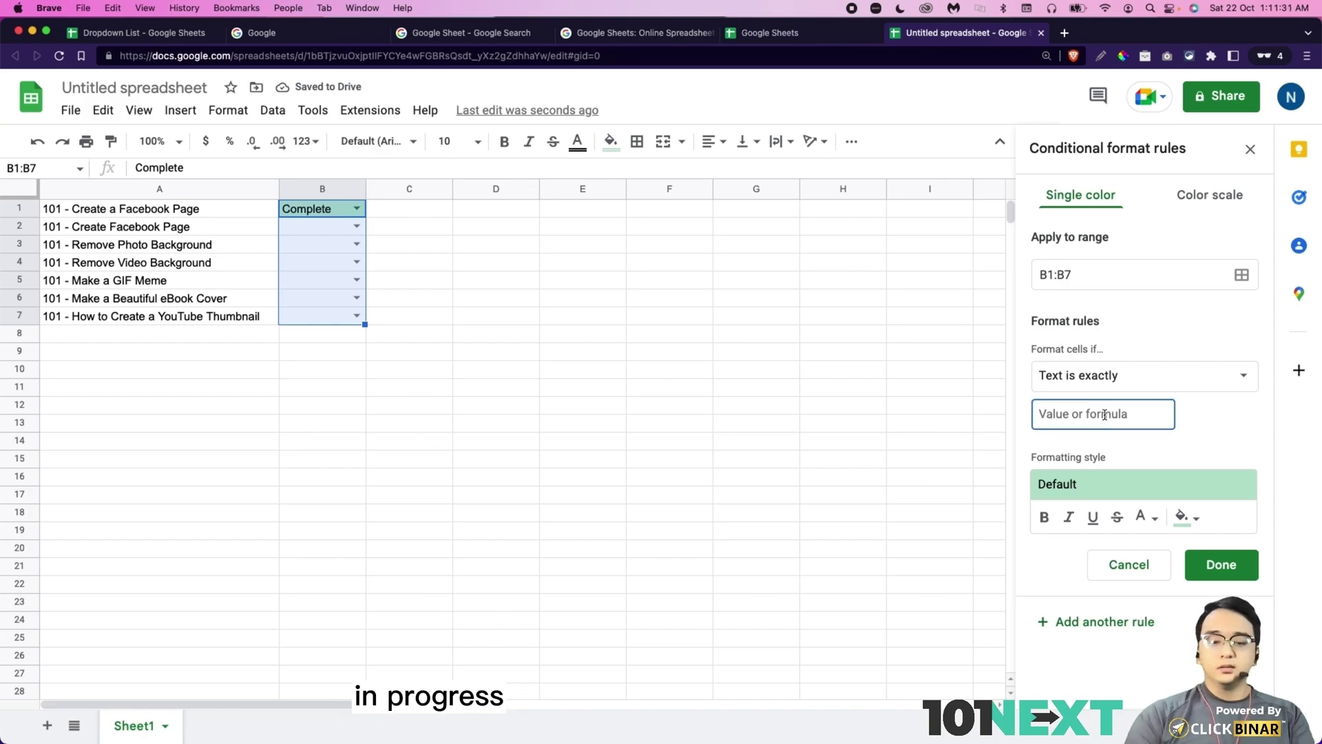
{"action": "type", "text": "In Progress"}
{"action": "left_click", "coordinate": [1143, 494]}
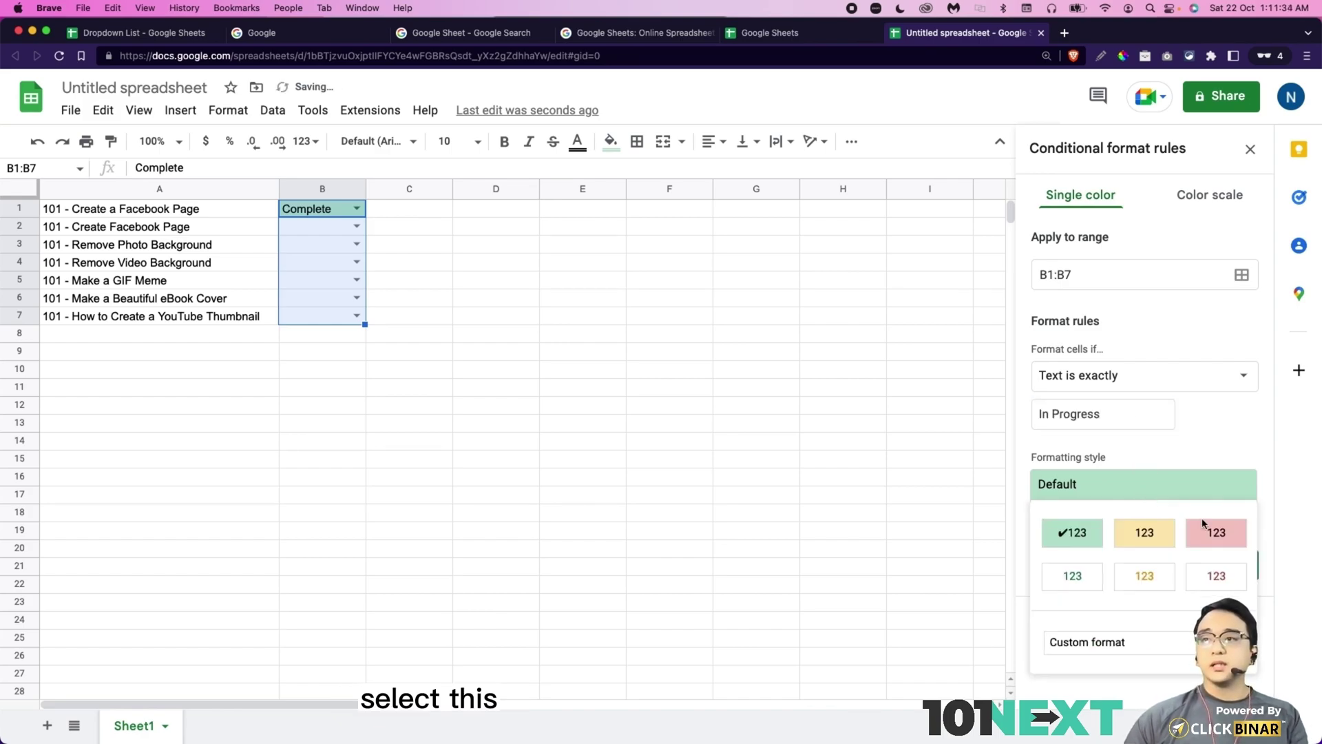
{"action": "left_click", "coordinate": [1128, 535]}
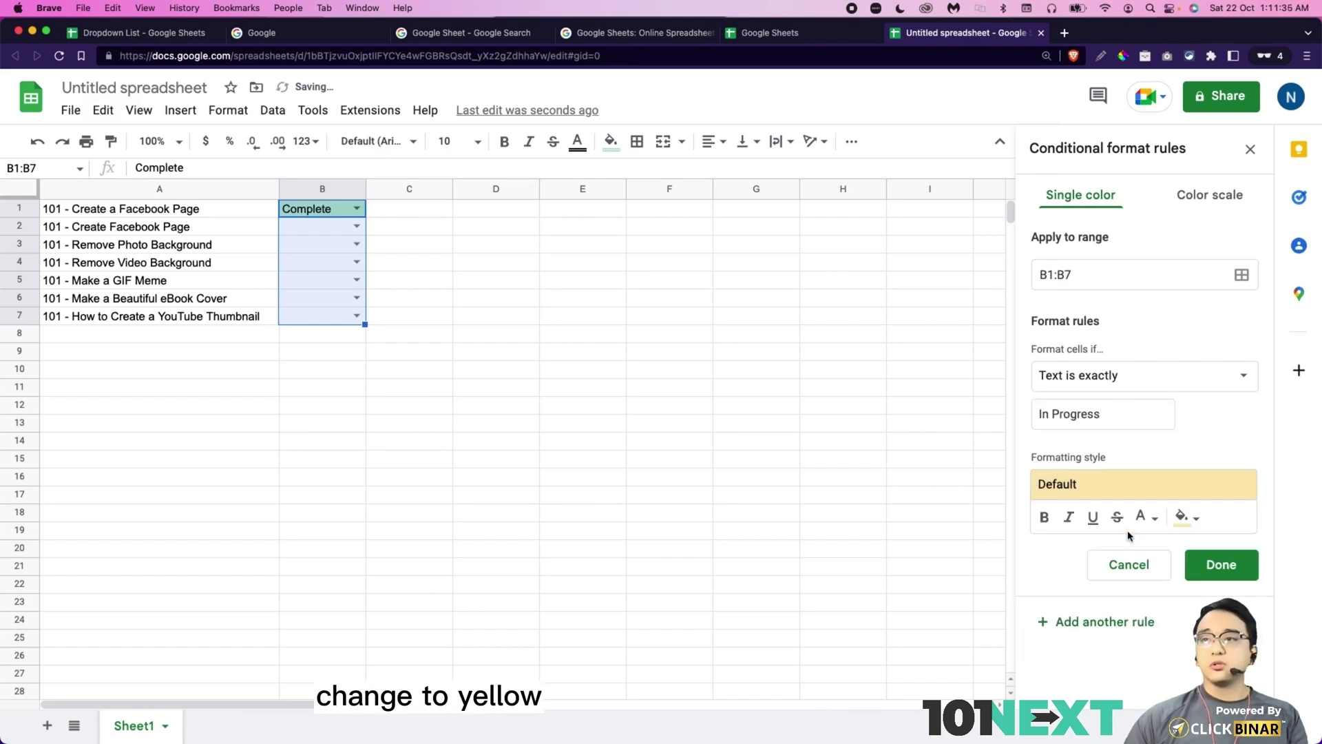
{"action": "left_click", "coordinate": [1213, 567]}
Set B2 to In Progress and begin reselecting the status cells.
{"action": "left_click", "coordinate": [354, 229]}
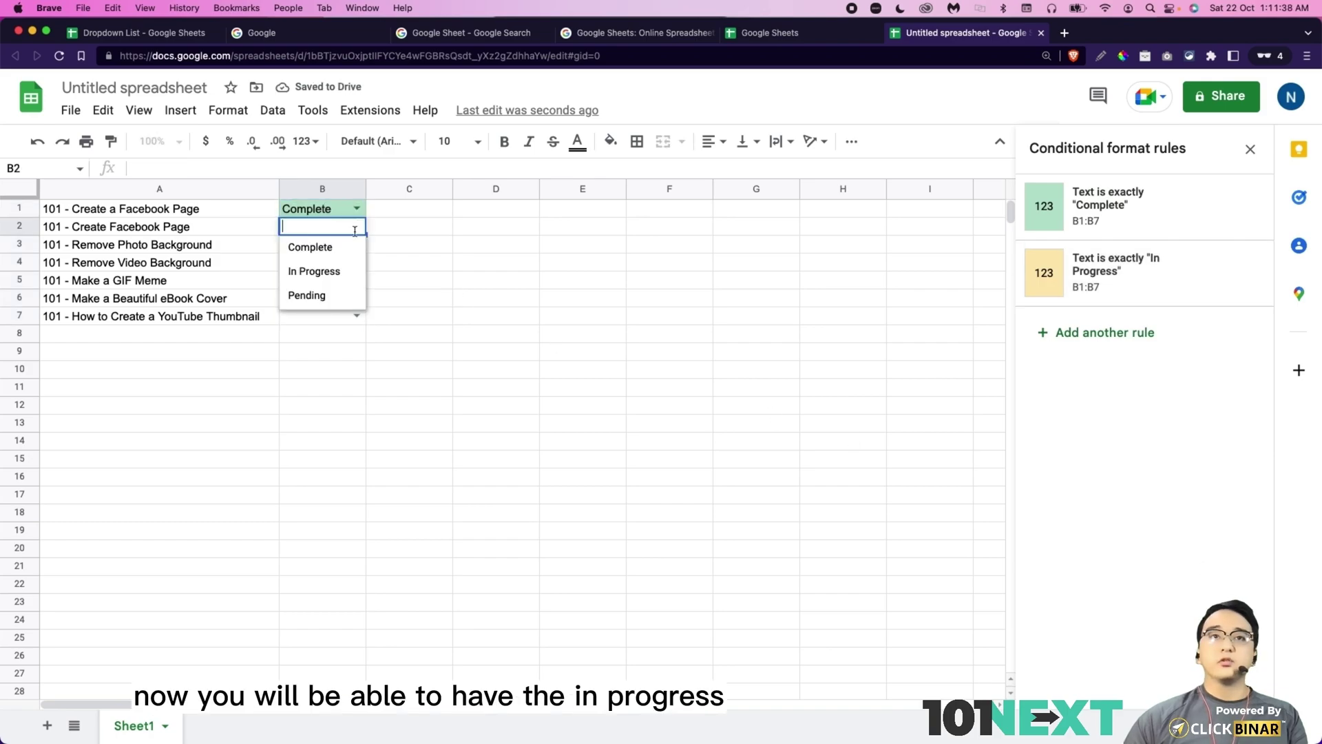
{"action": "left_click", "coordinate": [328, 275]}
{"action": "left_click_drag", "start_coordinate": [342, 204], "coordinate": [329, 244]}
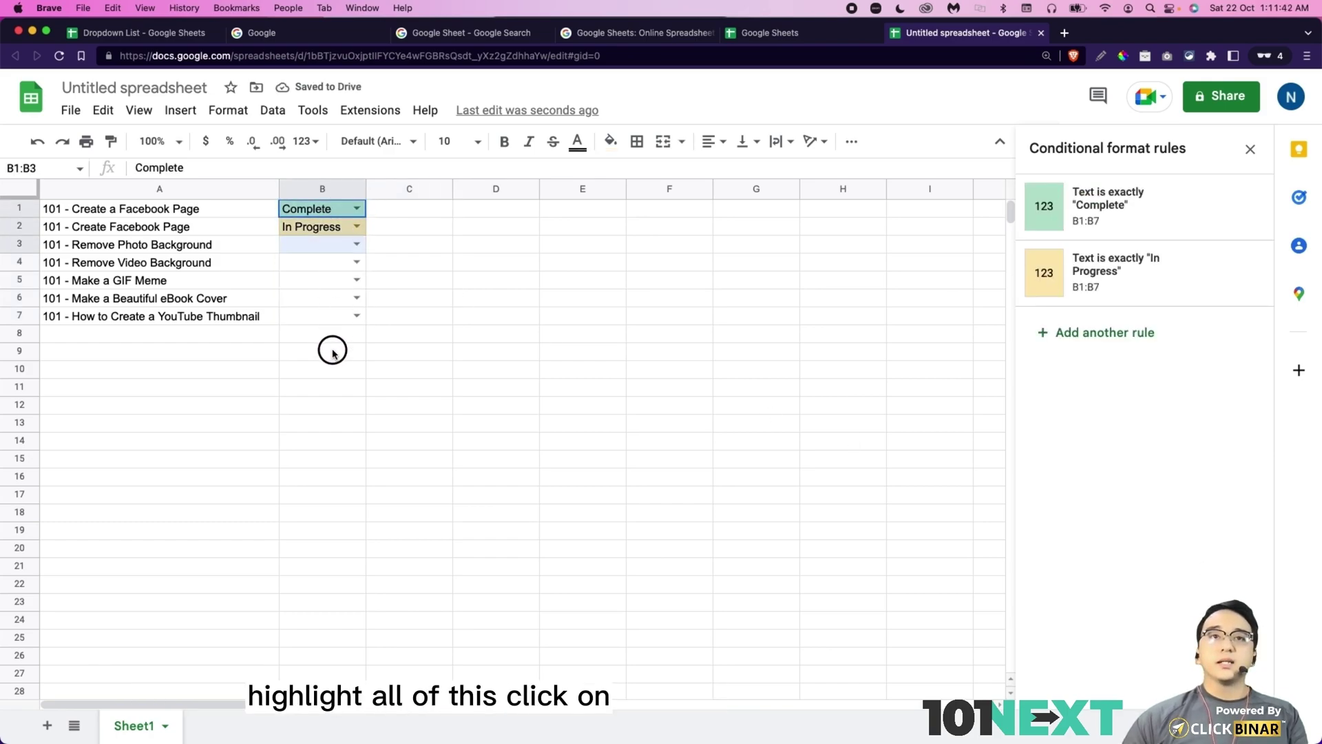
Add a red rule for B1:B7 text exactly 'Pending', then set B3 to Pending.
{"action": "left_click_drag", "start_coordinate": [333, 352], "coordinate": [328, 323]}
{"action": "left_click", "coordinate": [1079, 334]}
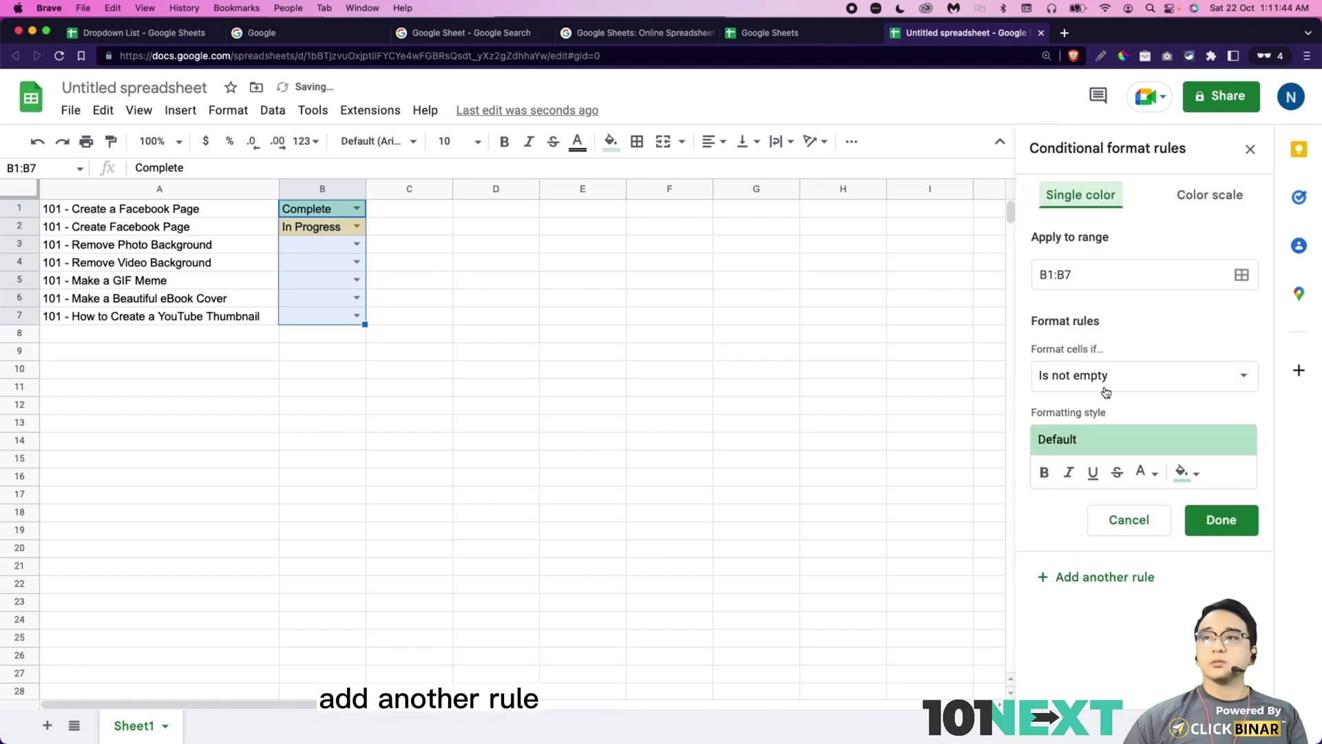
{"action": "left_click", "coordinate": [1105, 375]}
{"action": "left_click", "coordinate": [1119, 511]}
{"action": "left_click", "coordinate": [1105, 413]}
{"action": "type", "text": "Pending"}
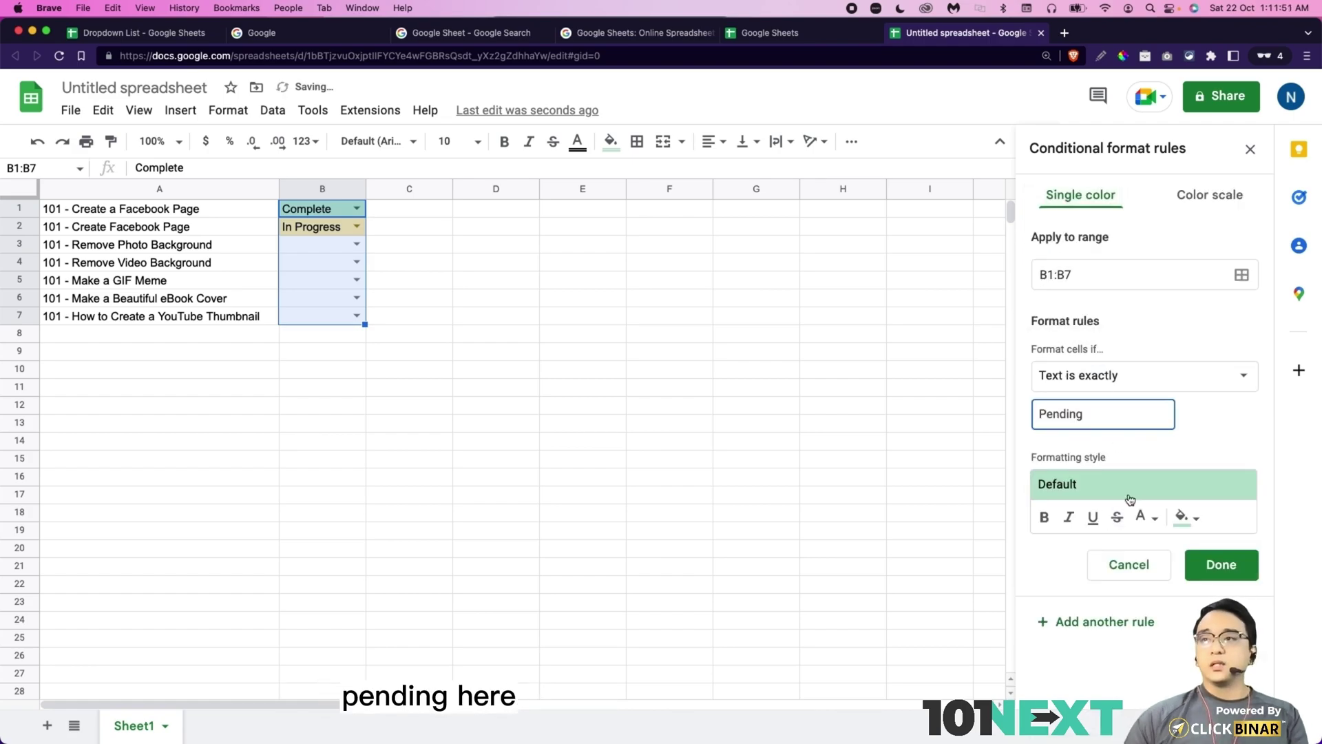
{"action": "left_click", "coordinate": [1135, 485]}
{"action": "left_click", "coordinate": [1209, 533]}
{"action": "left_click", "coordinate": [1220, 561]}
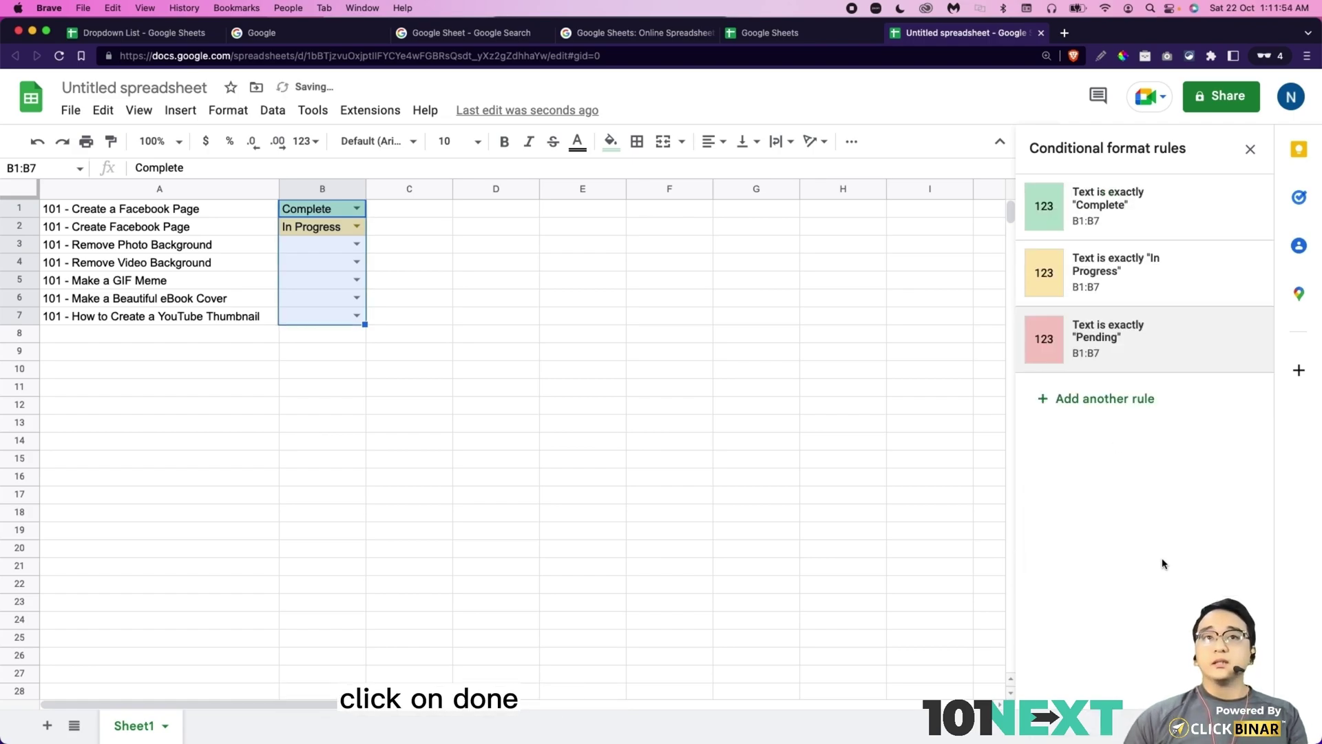
{"action": "left_click", "coordinate": [354, 245]}
{"action": "left_click", "coordinate": [332, 310]}
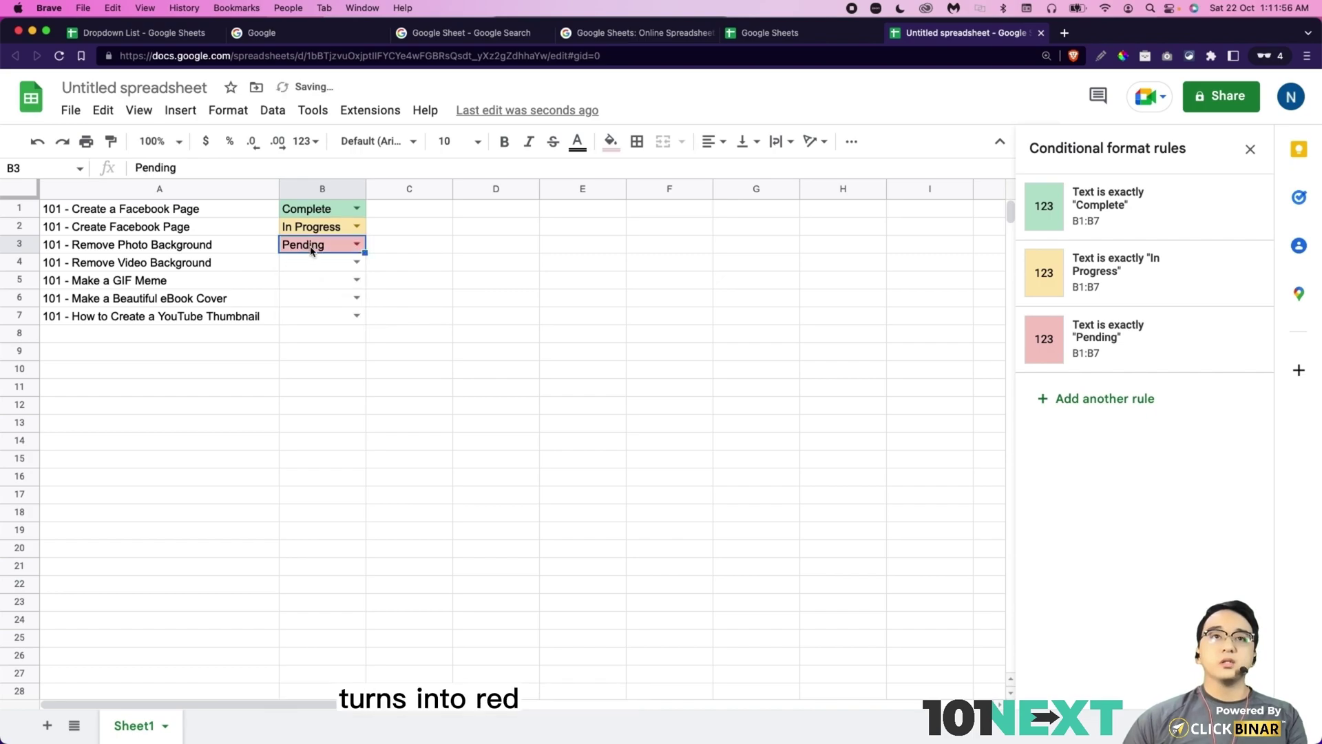